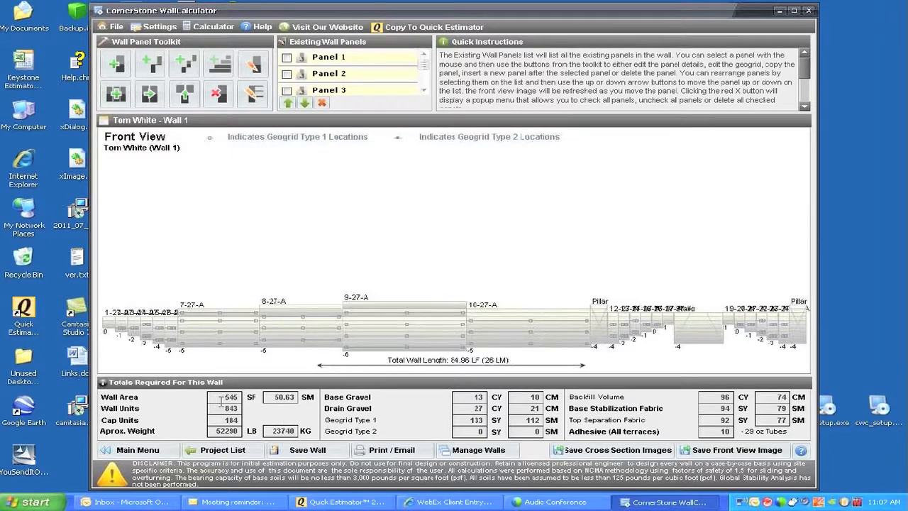
Examine the wall area and unit totals, the total wall length and the details of individual panels in the front view.
mouse_move(236, 397)
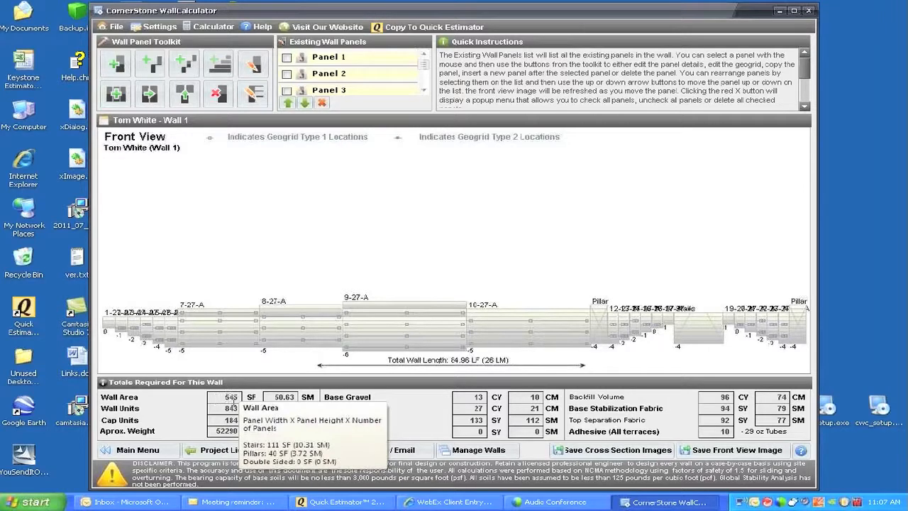
mouse_move(219, 415)
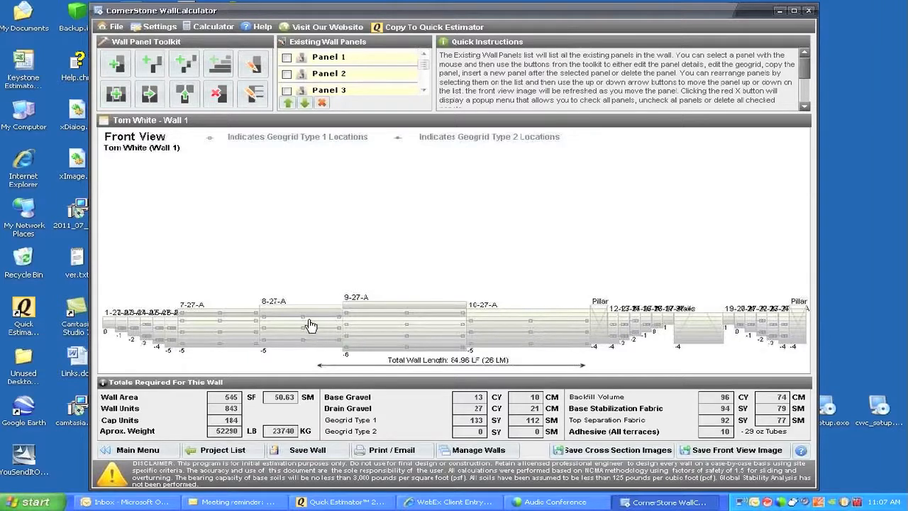
mouse_move(308, 326)
mouse_move(700, 345)
mouse_move(371, 362)
mouse_move(490, 323)
mouse_move(441, 321)
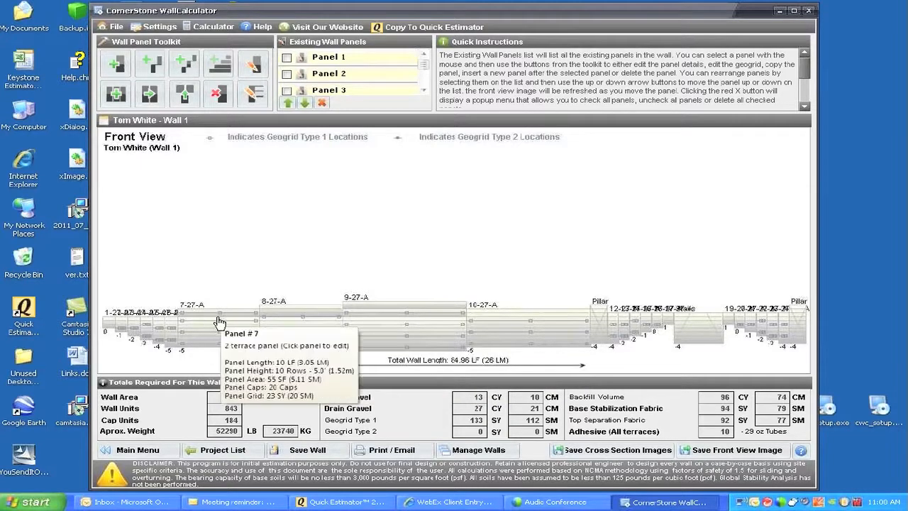
mouse_move(215, 323)
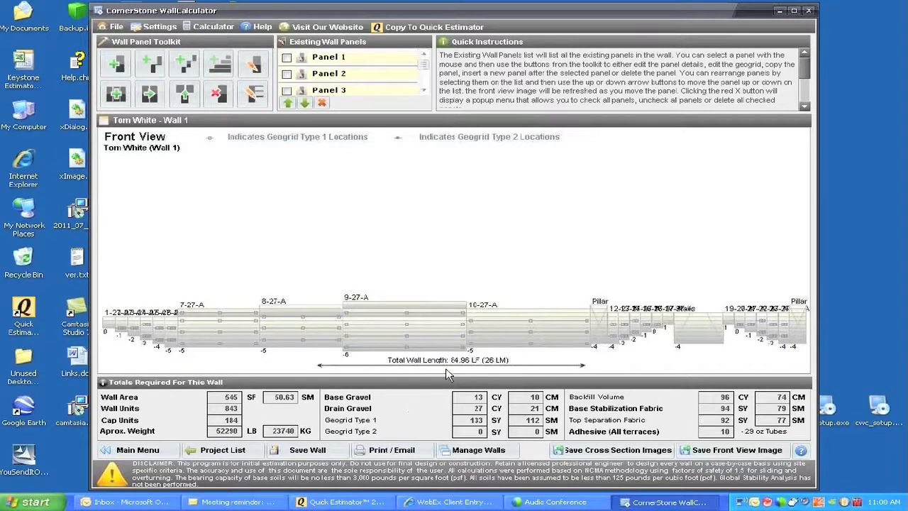
mouse_move(412, 330)
mouse_move(555, 353)
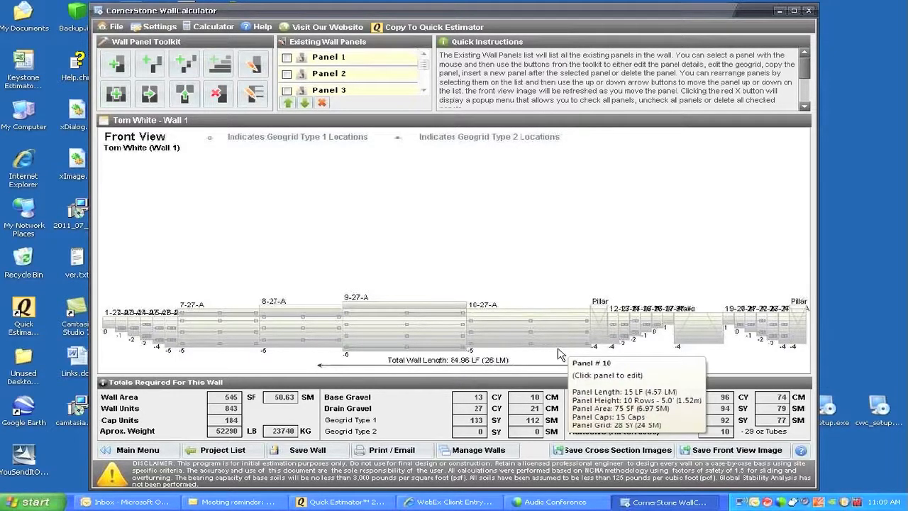
Copy Panel 10 to the end of the wall and check the new panel in the front view.
click(520, 336)
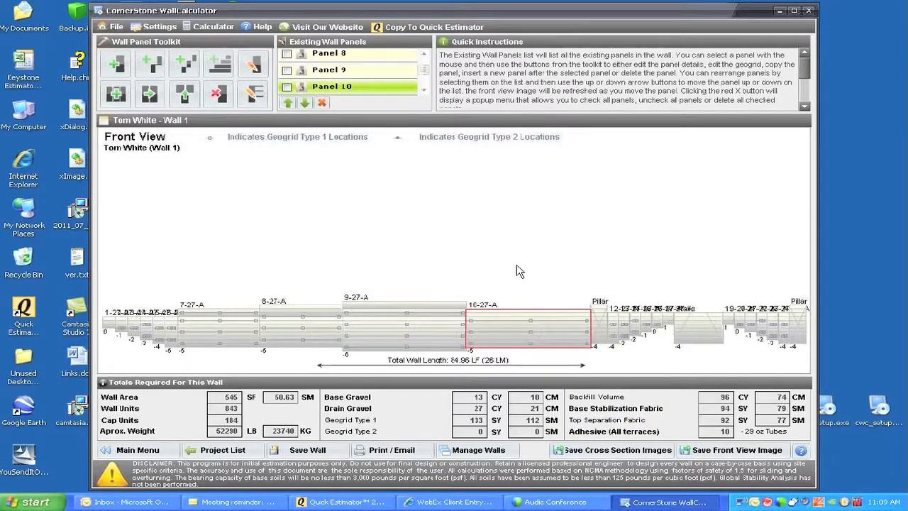
click(151, 93)
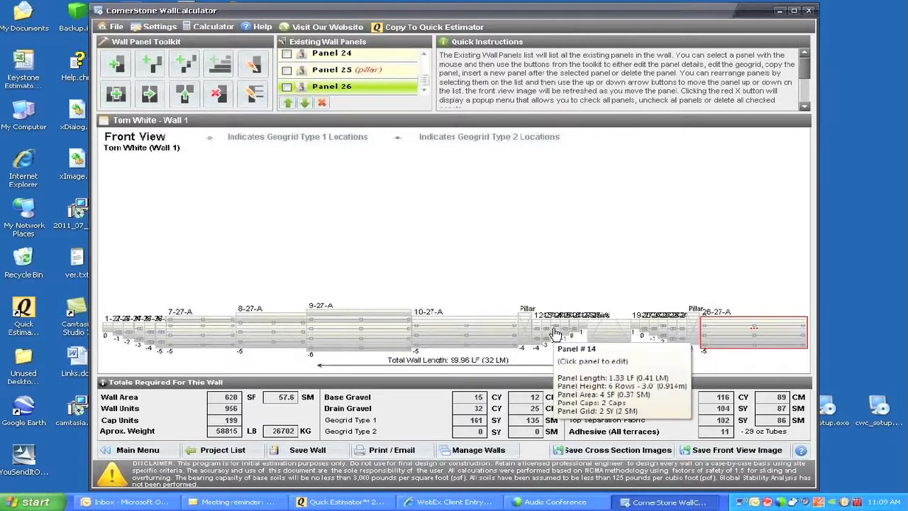
mouse_move(746, 324)
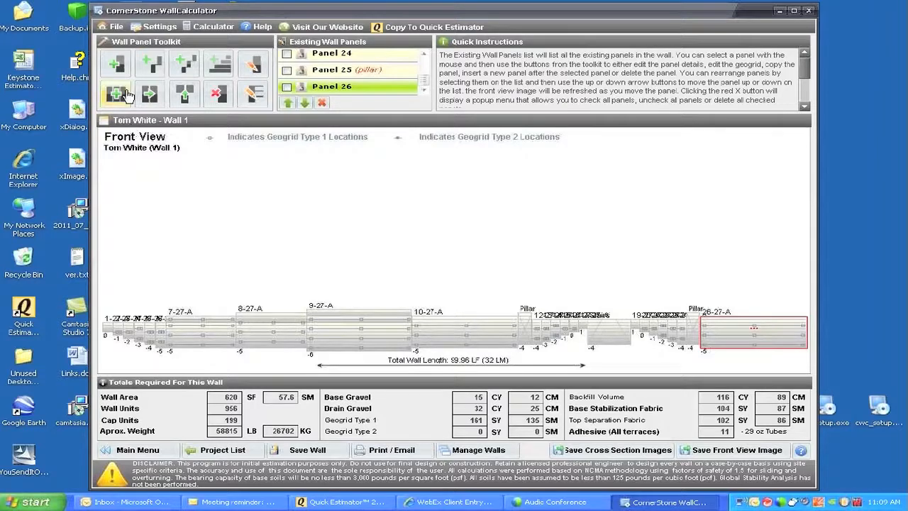
Add multiple panels over 8 LF, stepping from 8 Rows - 4.0' to 3 Rows - 1.5', base -4, flat on top.
click(115, 94)
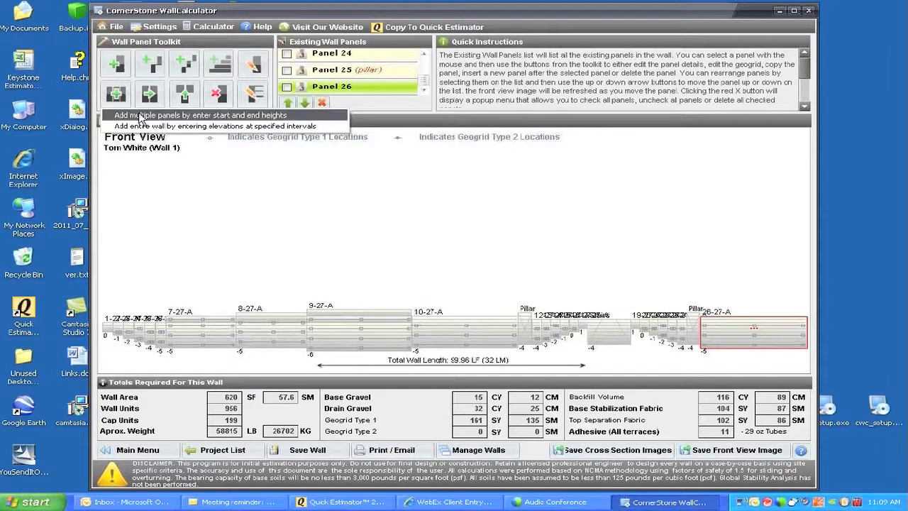
click(140, 115)
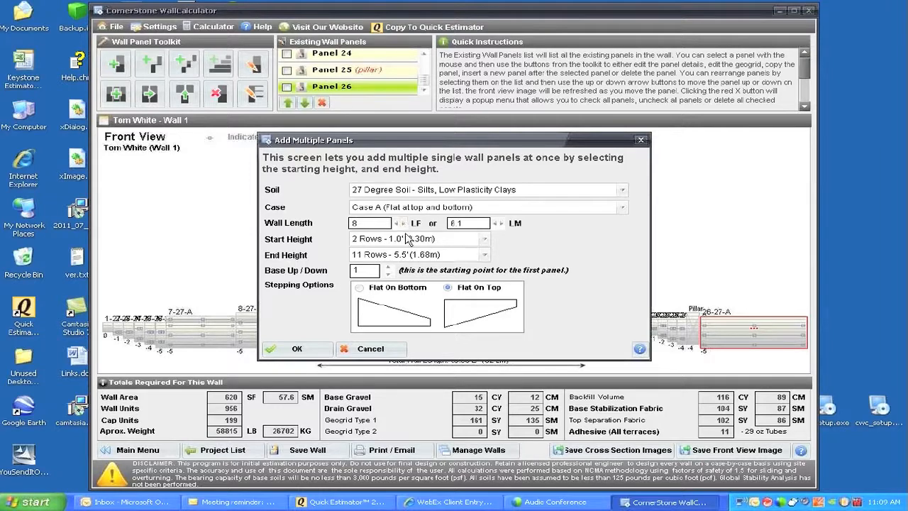
click(486, 240)
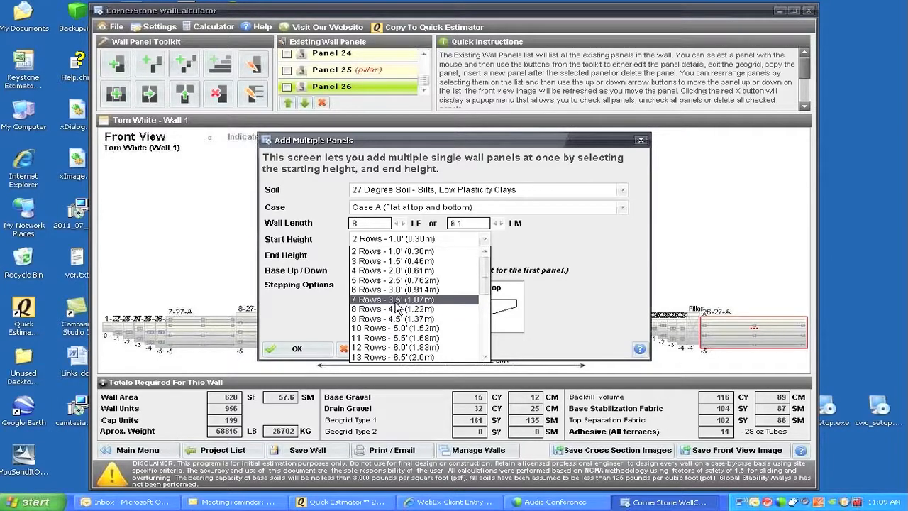
click(392, 310)
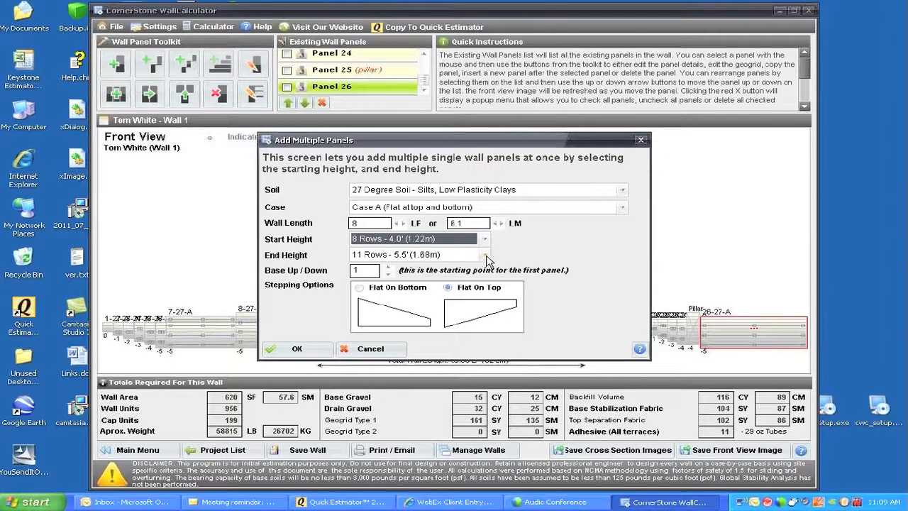
click(486, 258)
scroll(489, 291, up, 3)
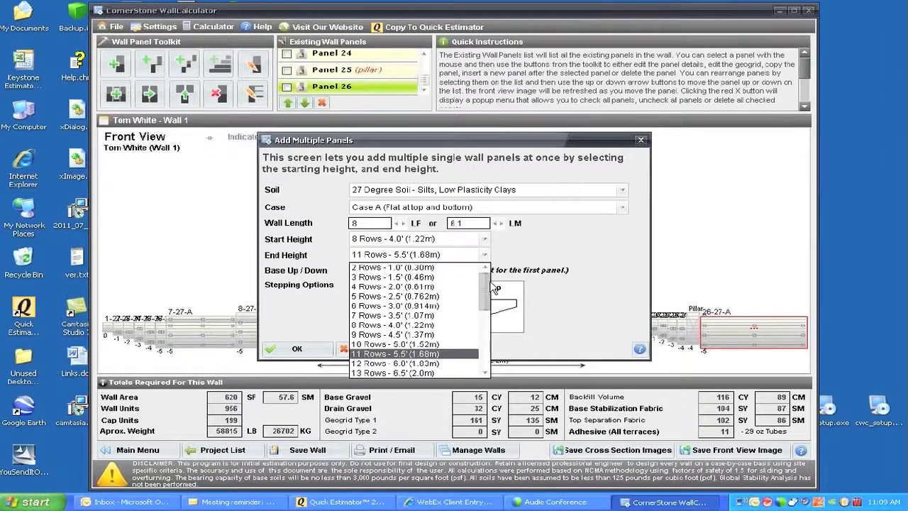
click(385, 277)
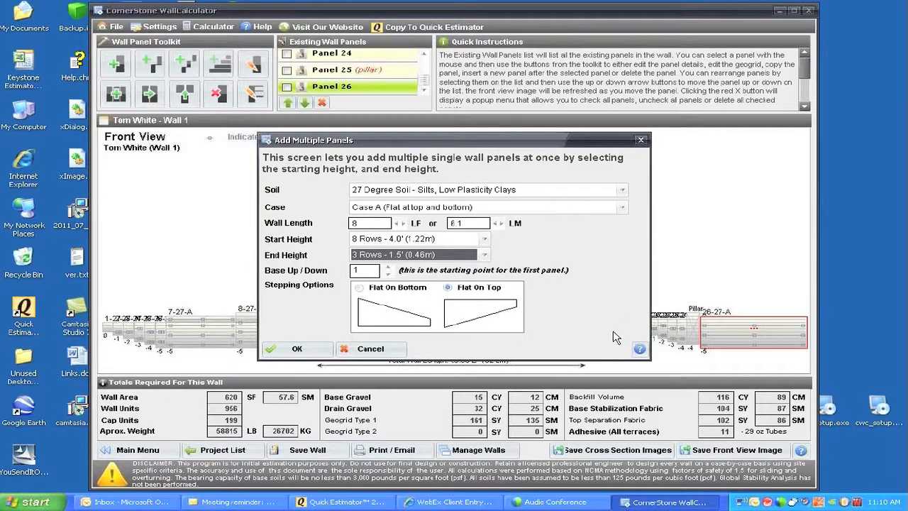
click(388, 274)
click(294, 346)
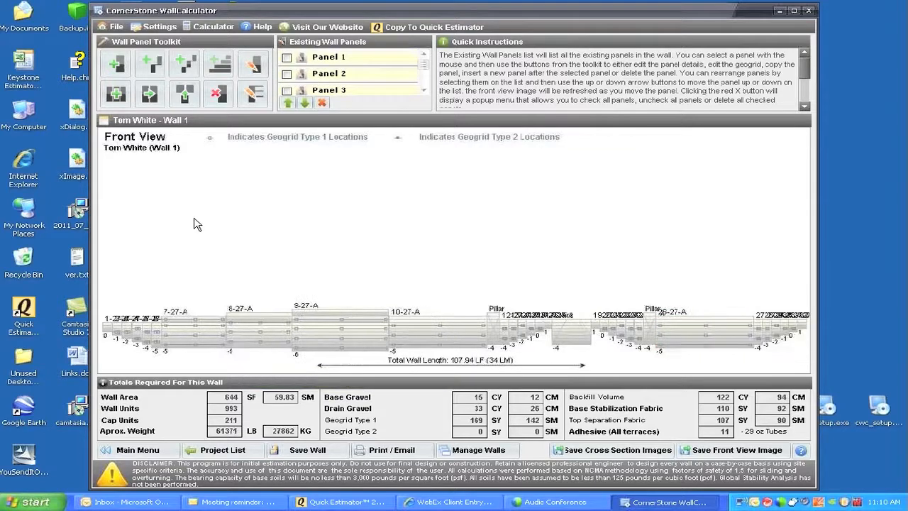
Set the base of three-terrace Panel 9 to -7.
mouse_move(229, 333)
click(326, 339)
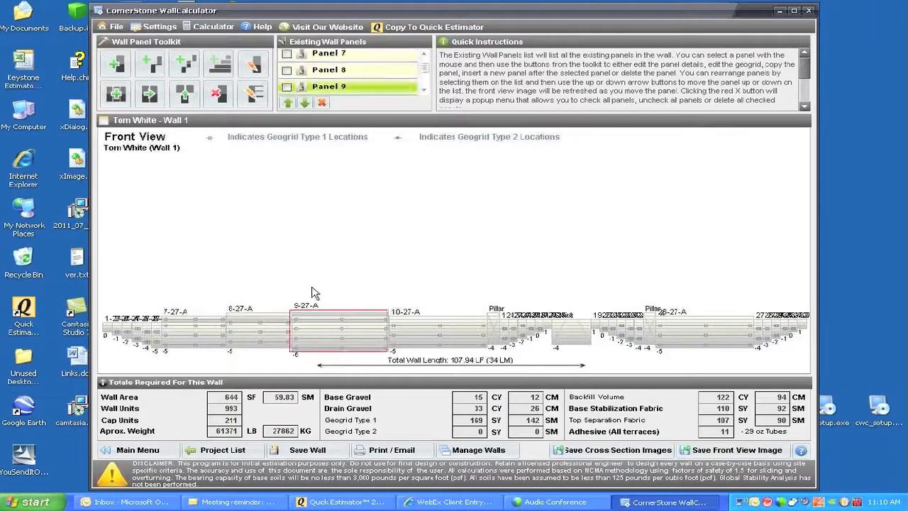
click(257, 65)
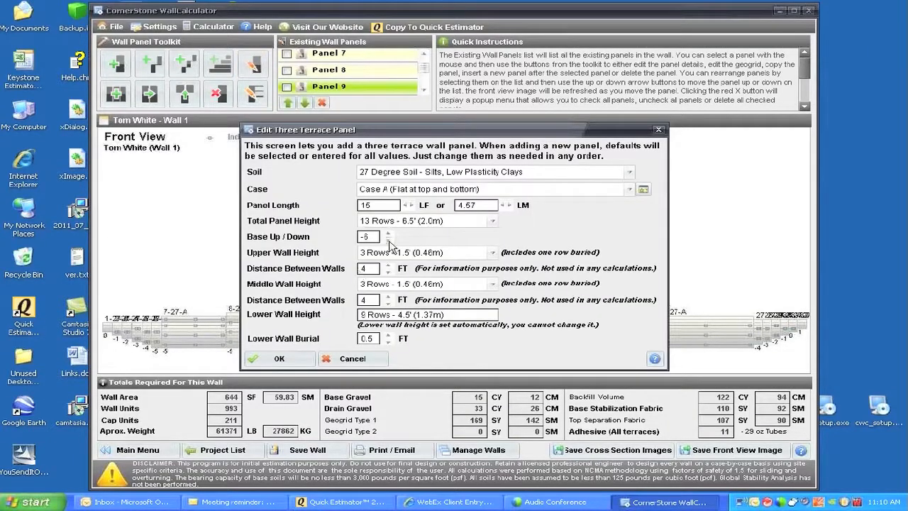
click(388, 240)
click(278, 360)
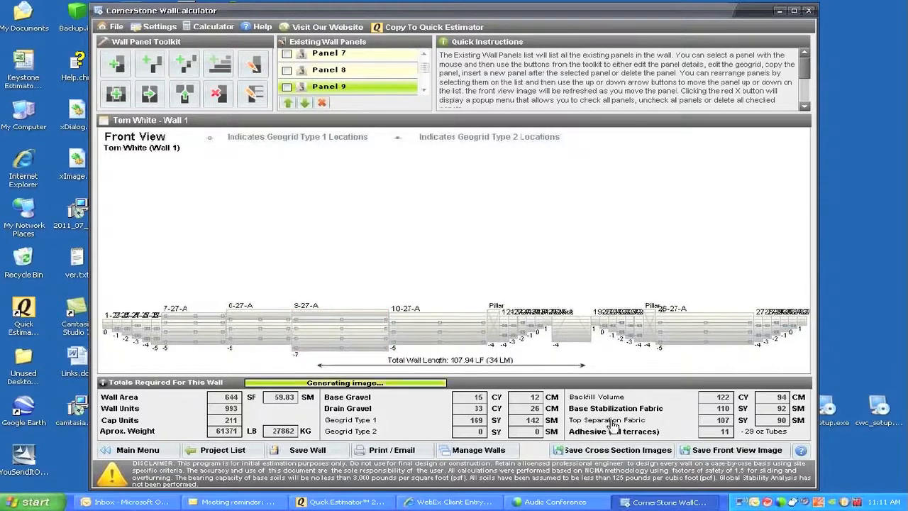
Set the base of Panel 9 back to -6.
click(338, 332)
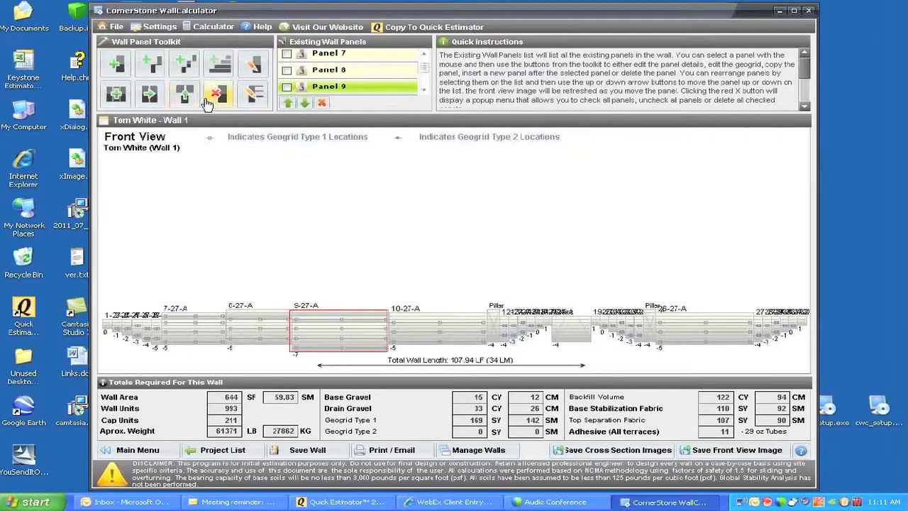
click(256, 71)
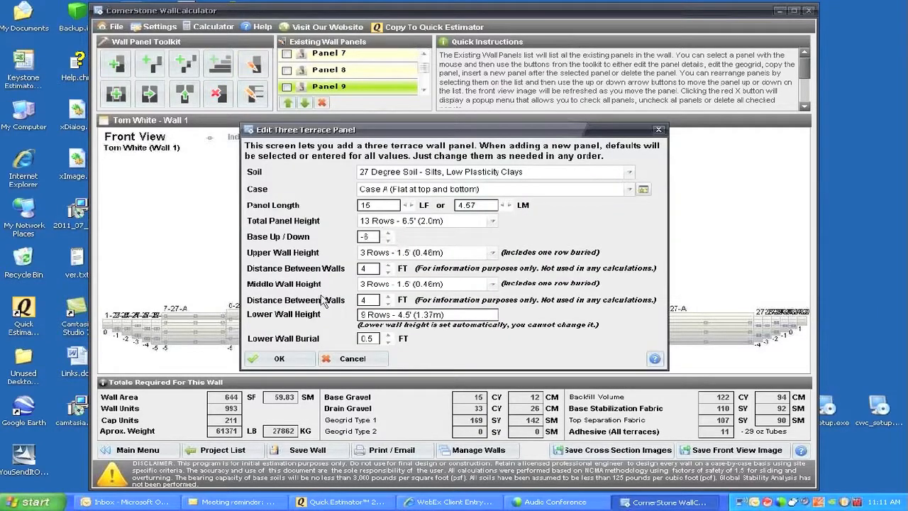
click(273, 358)
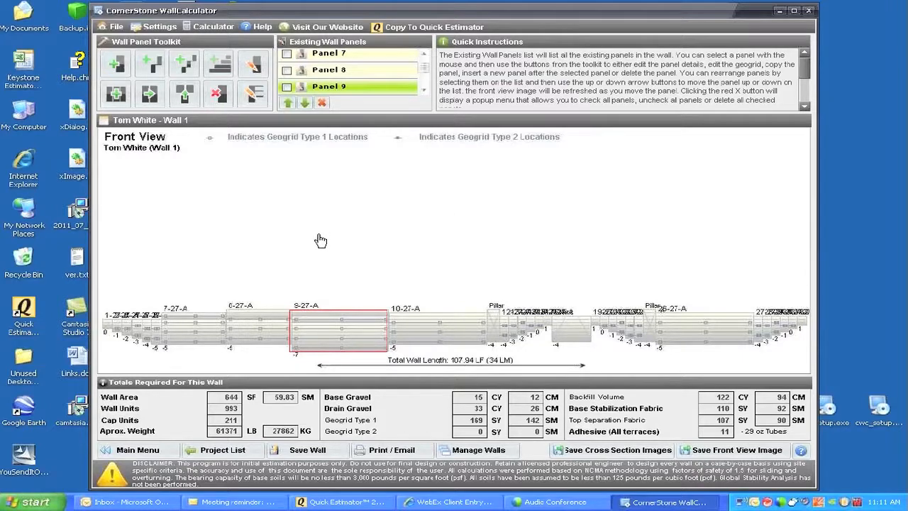
click(122, 320)
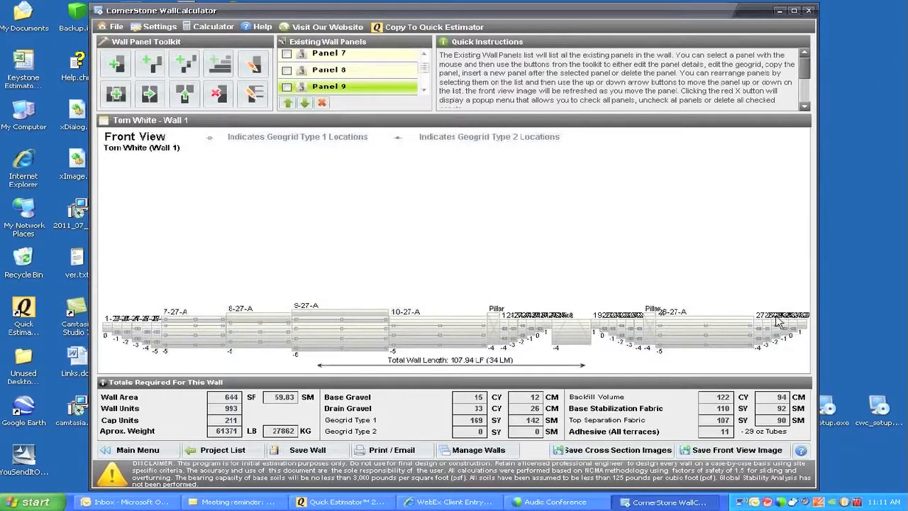
Add multiple panels over 8 LF, stepping from 3 Rows - 1.5' to 8 Rows - 4.0', base 1, flat on bottom.
click(115, 93)
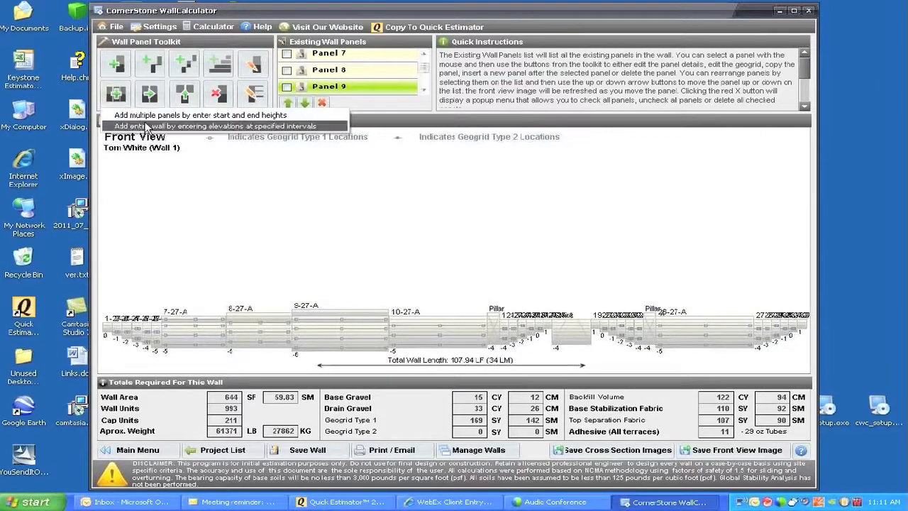
click(151, 116)
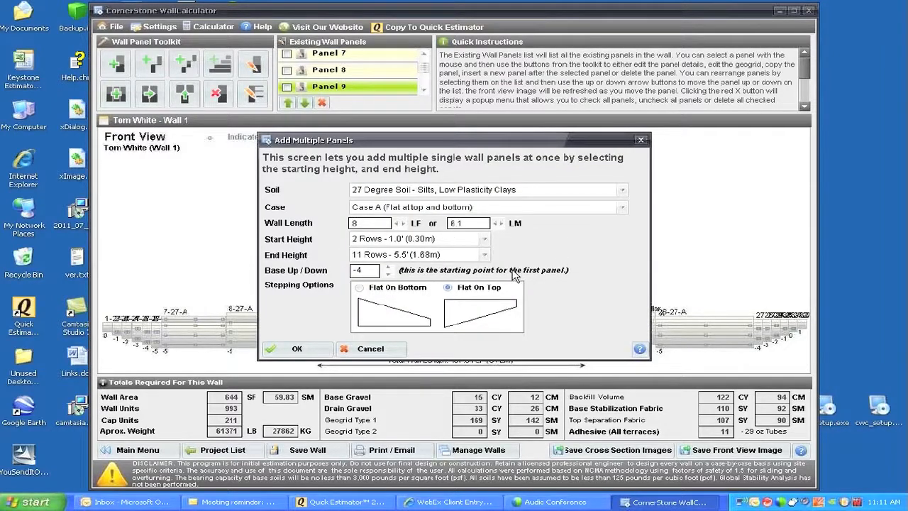
click(360, 287)
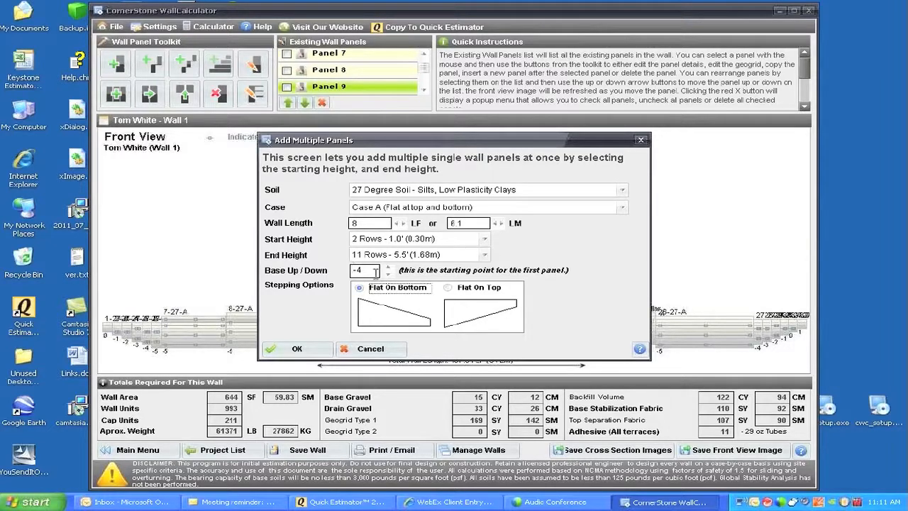
click(484, 242)
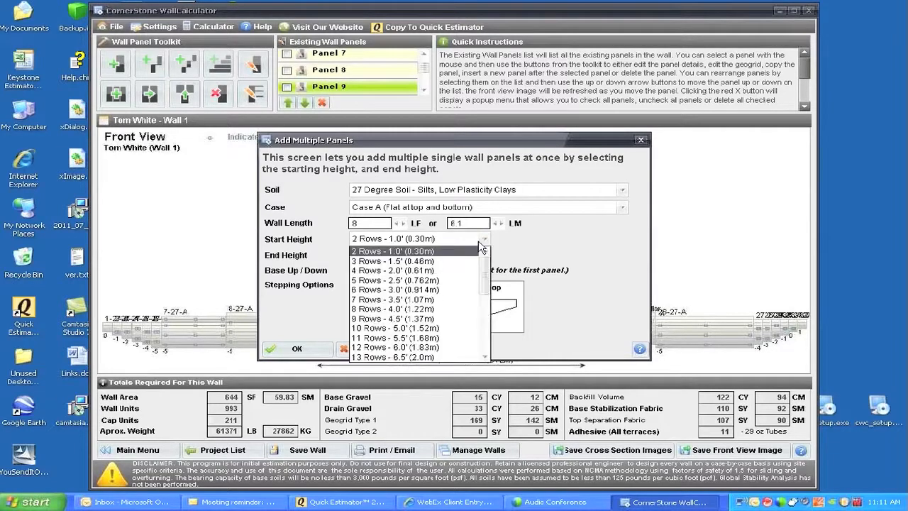
click(405, 261)
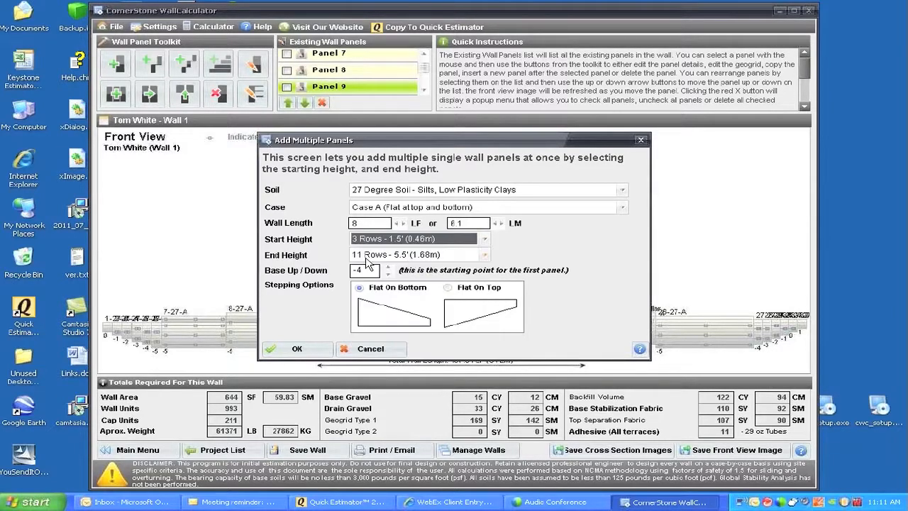
click(485, 257)
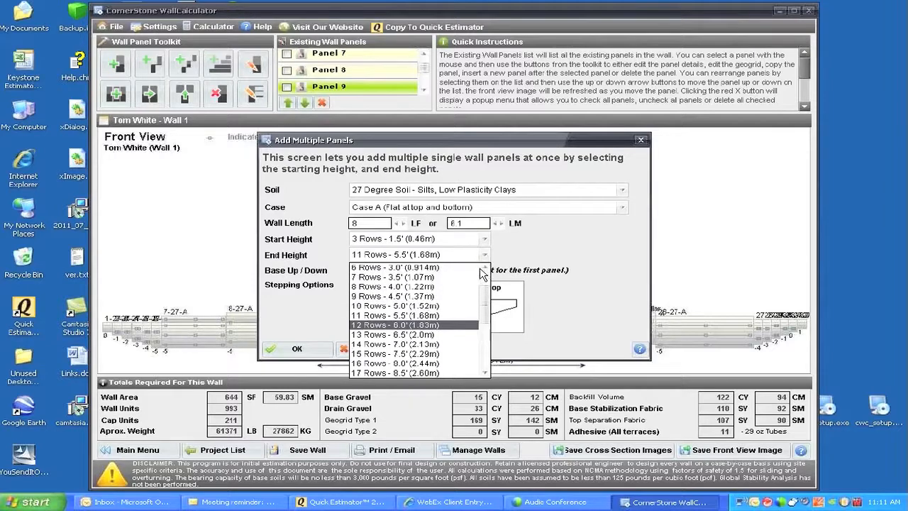
click(392, 287)
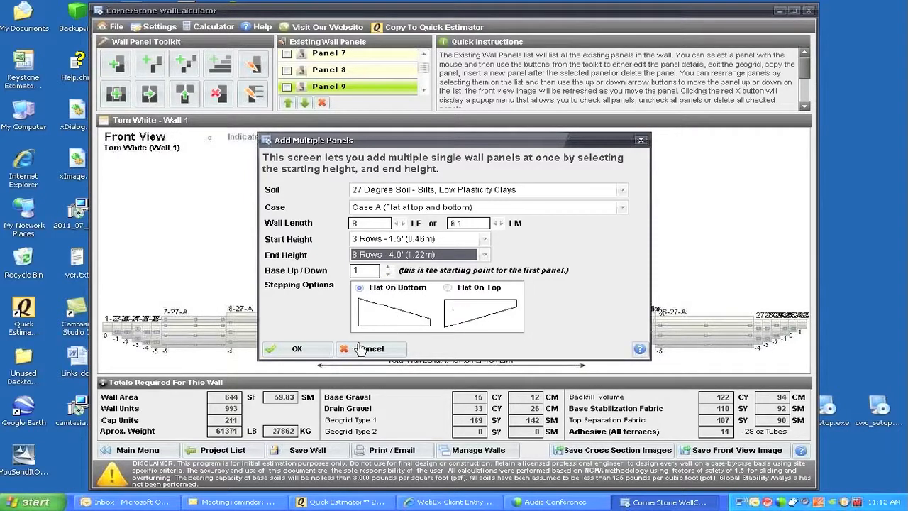
click(297, 349)
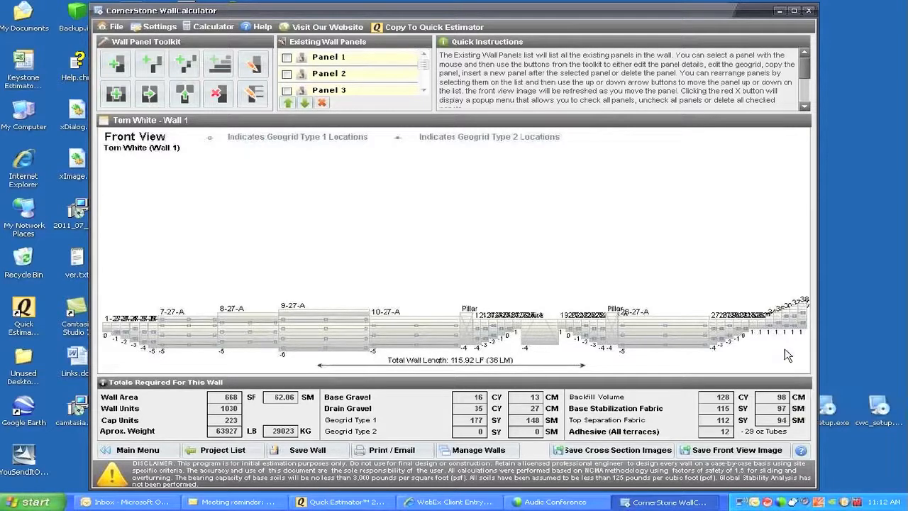
Check Panels 33 through 38 in the existing panels list and delete all the checked panels from the wall.
mouse_move(808, 331)
drag(422, 62, 423, 84)
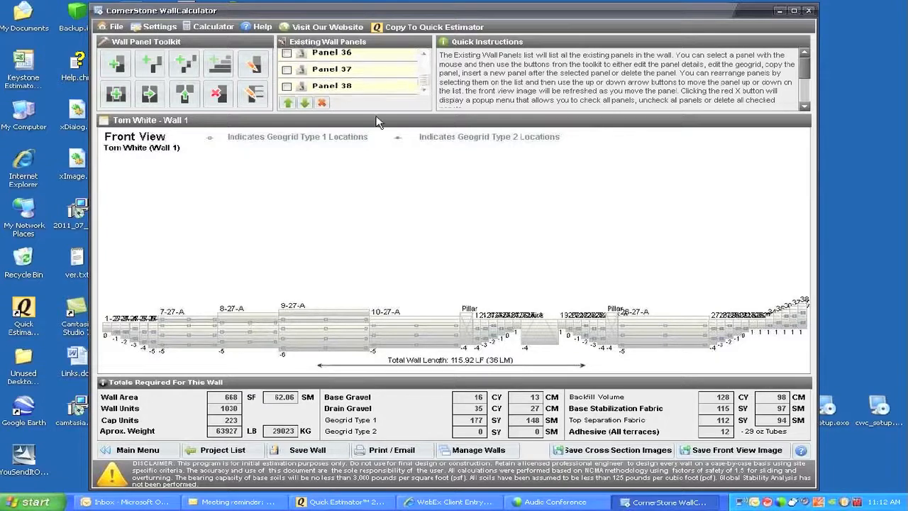
click(287, 86)
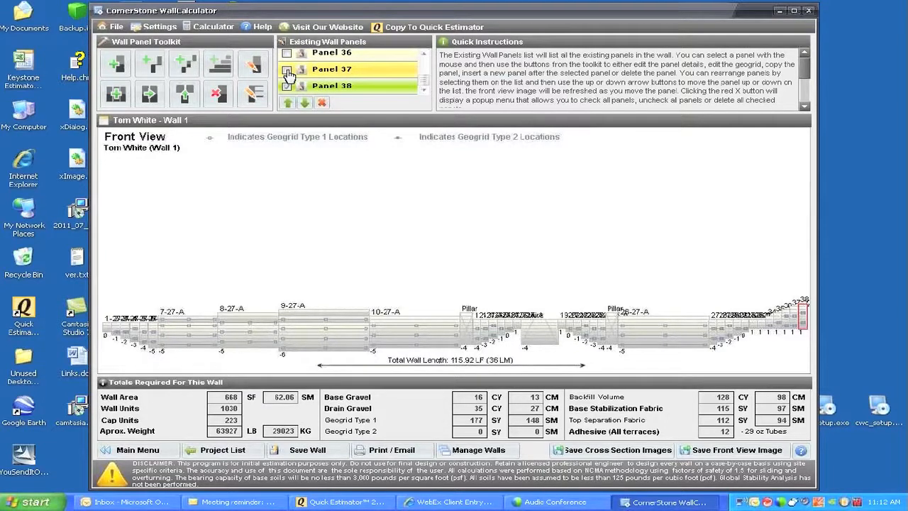
click(287, 70)
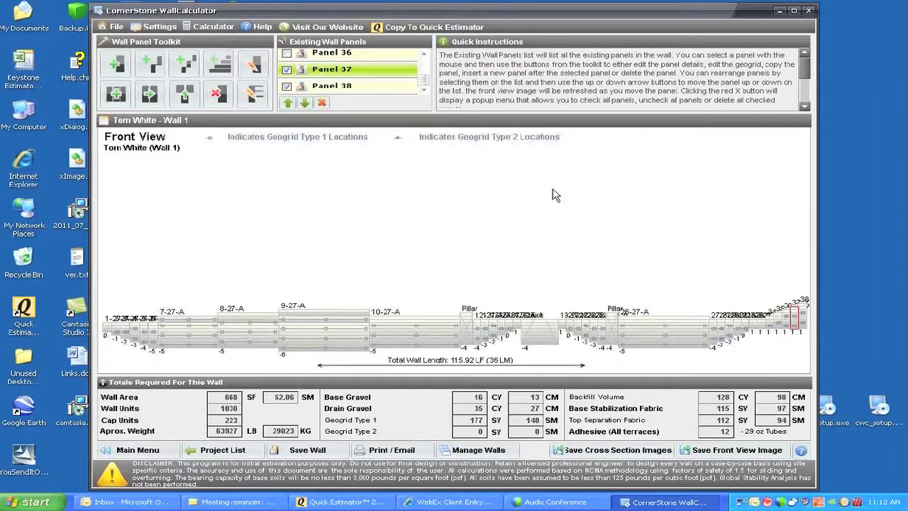
click(287, 54)
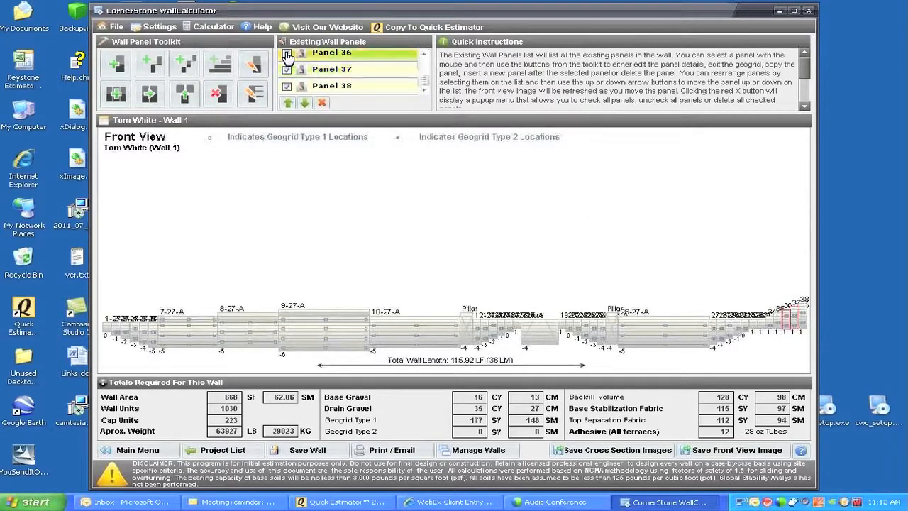
click(424, 54)
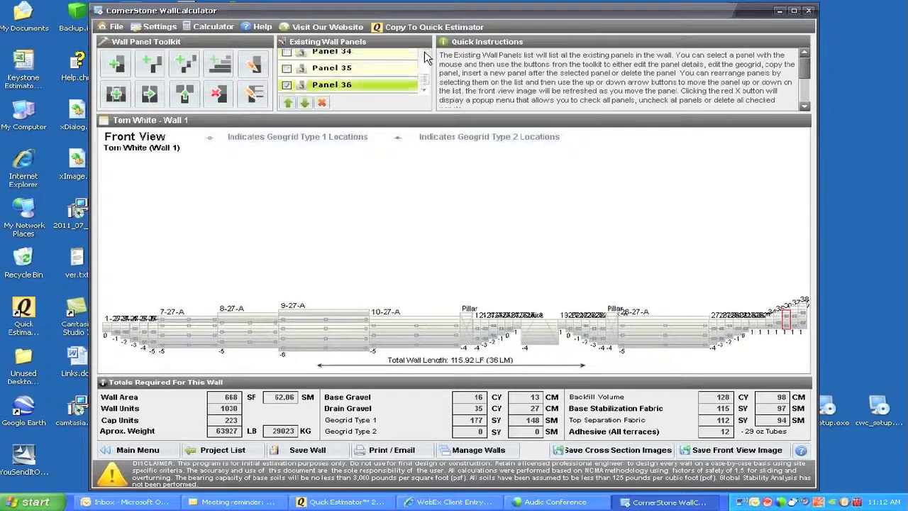
click(287, 69)
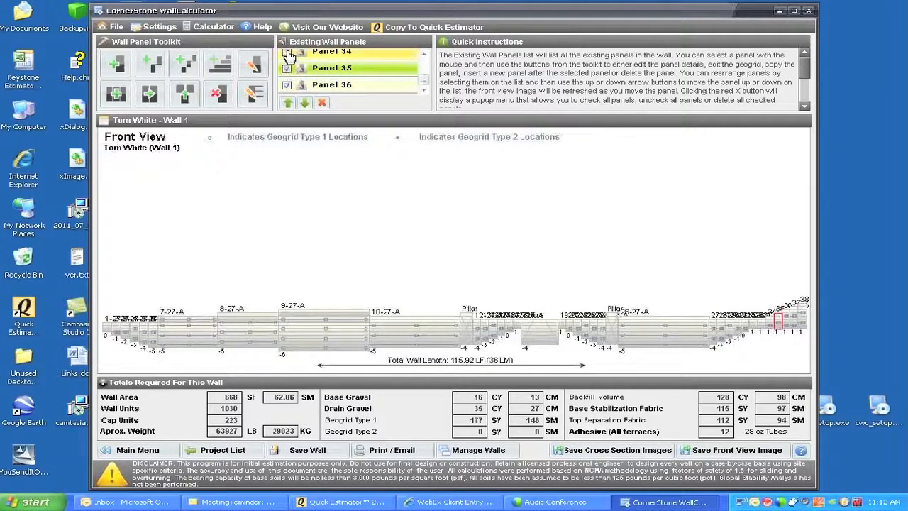
click(287, 53)
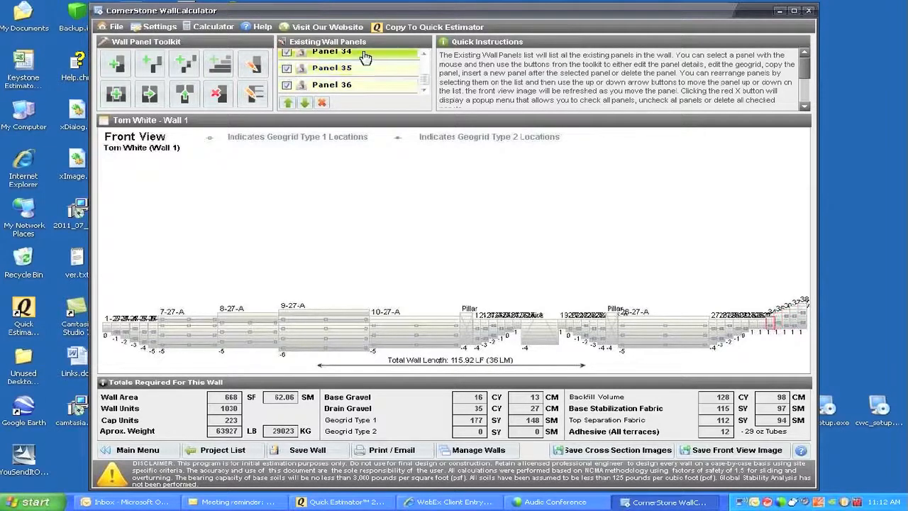
click(424, 54)
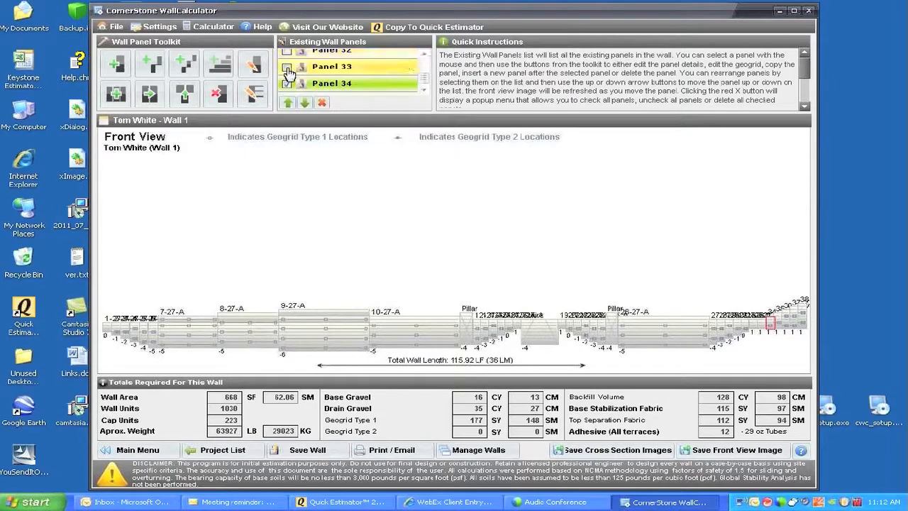
click(288, 68)
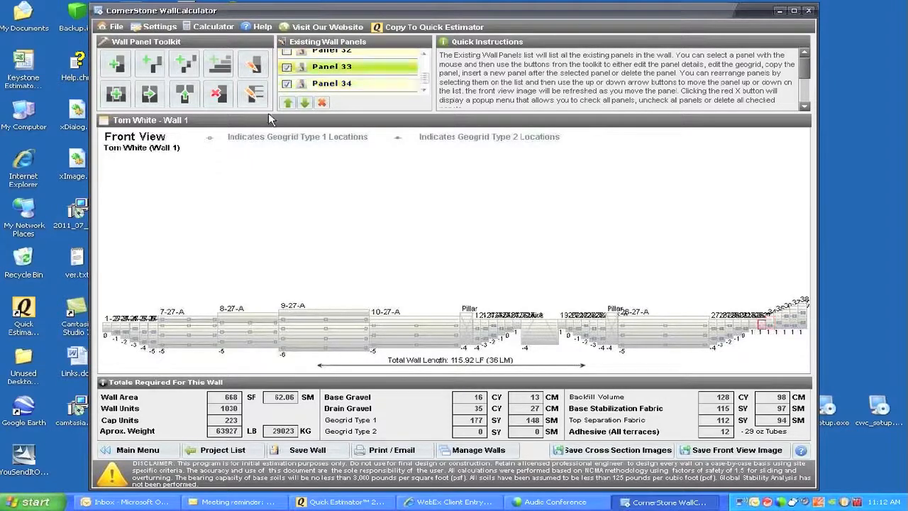
click(321, 104)
click(366, 139)
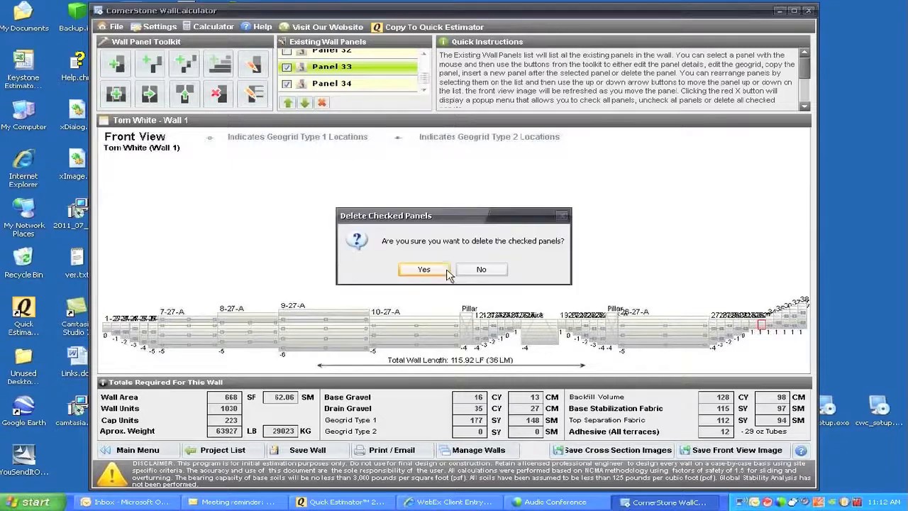
click(438, 271)
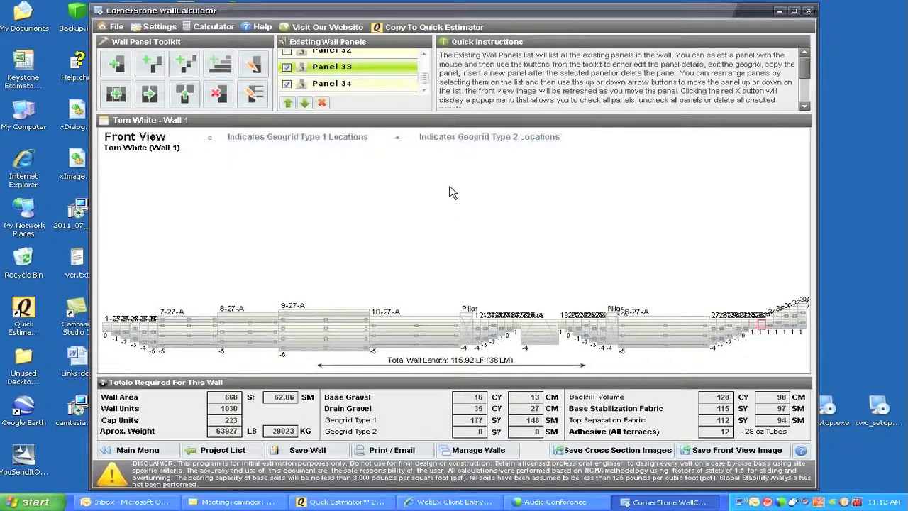